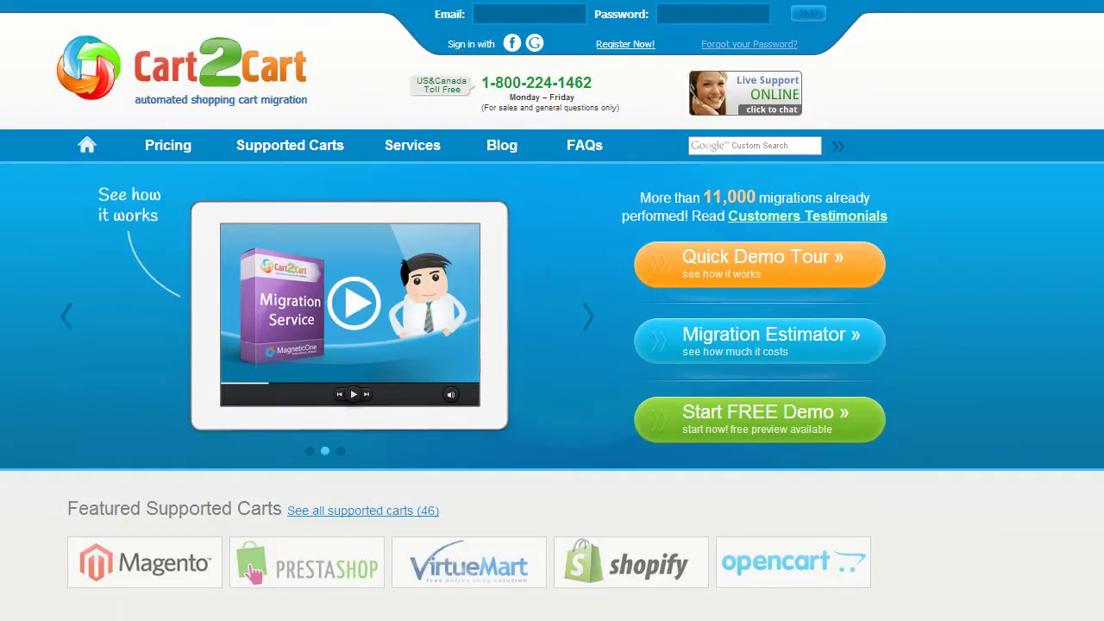
Step: Register a Cart2Cart account with an e-mail, full name and password, accepting the Terms of Service
left_click(628, 44)
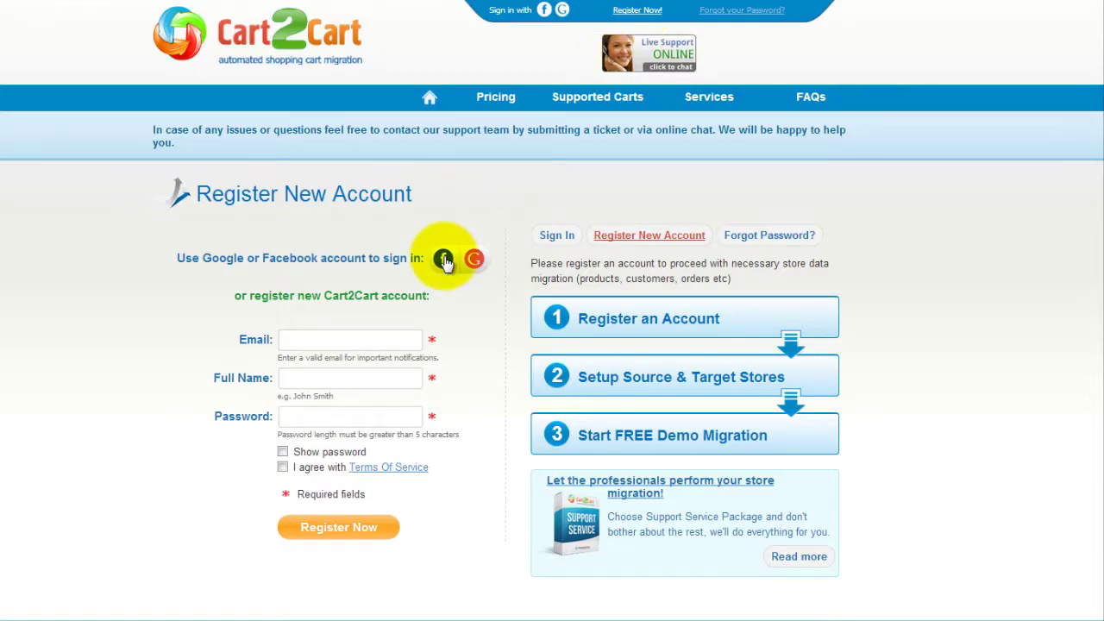
left_click(402, 341)
type("your@email.com")
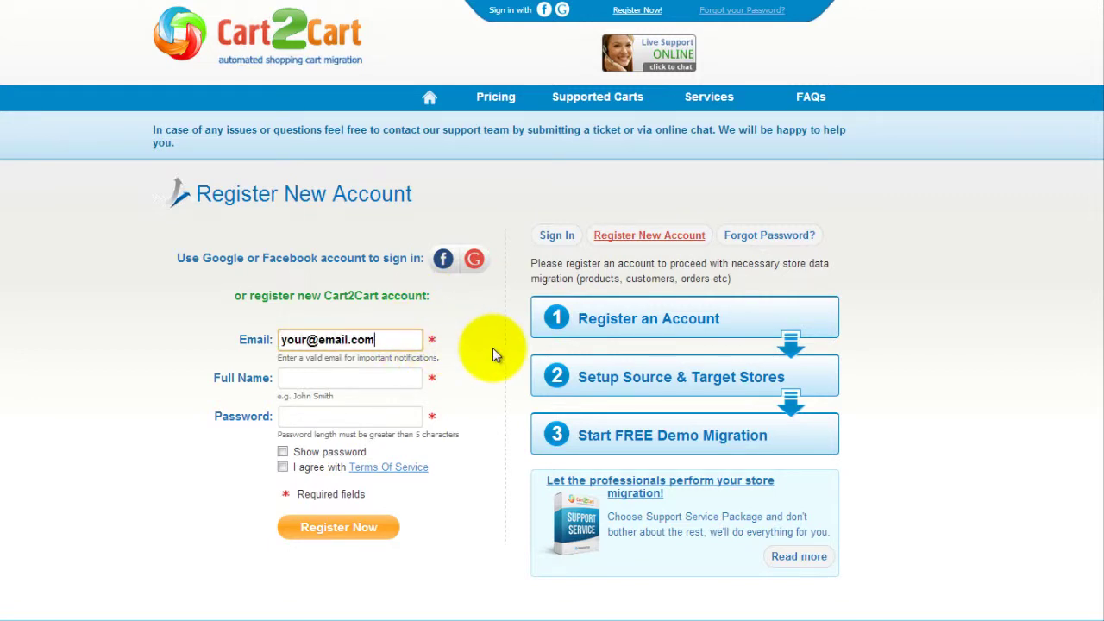
key("Tab")
type("John Smith")
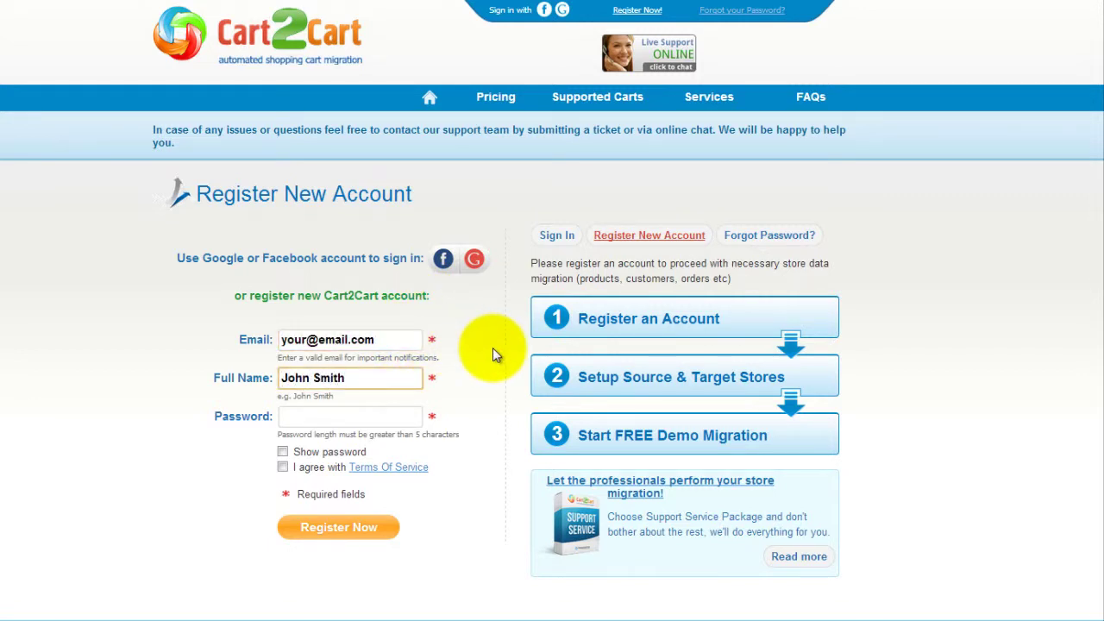
key("Tab")
type("pa")
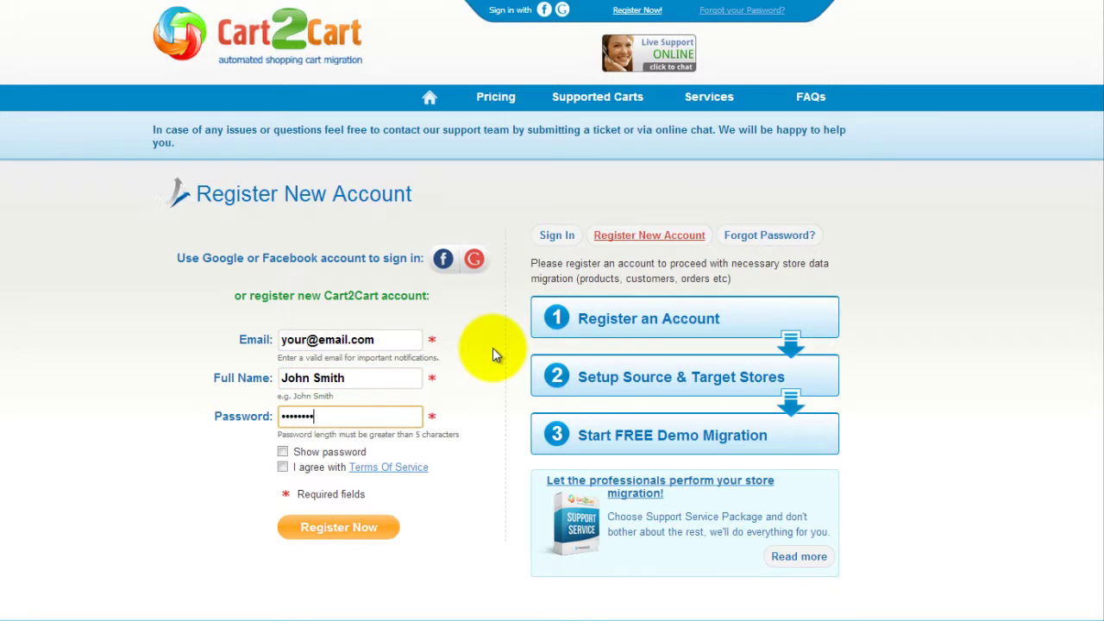
type("1234")
left_click(282, 467)
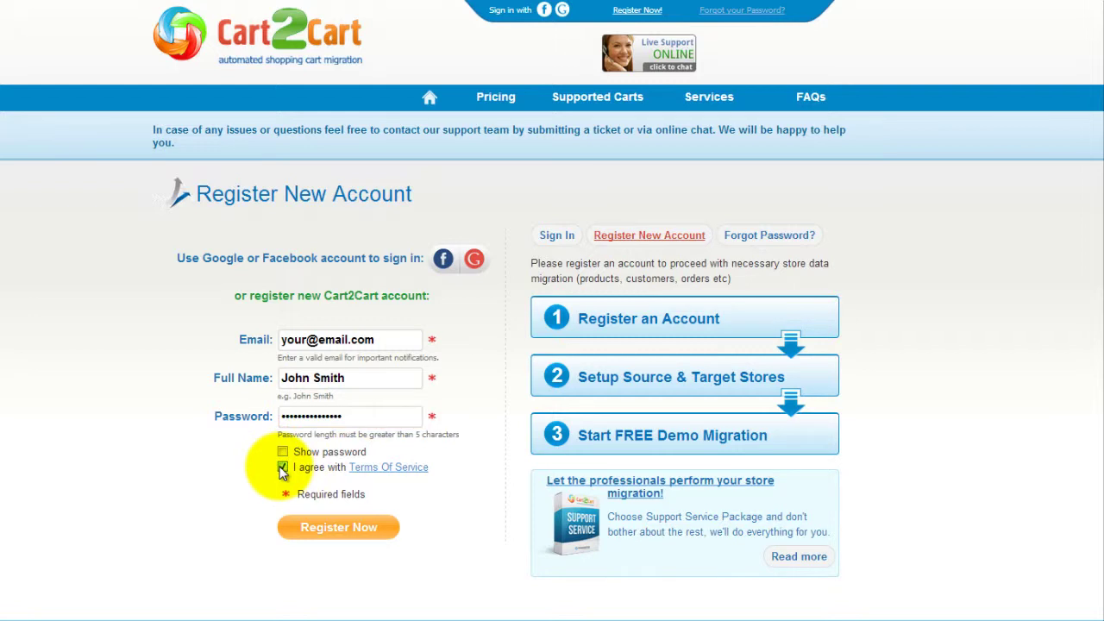
left_click(338, 529)
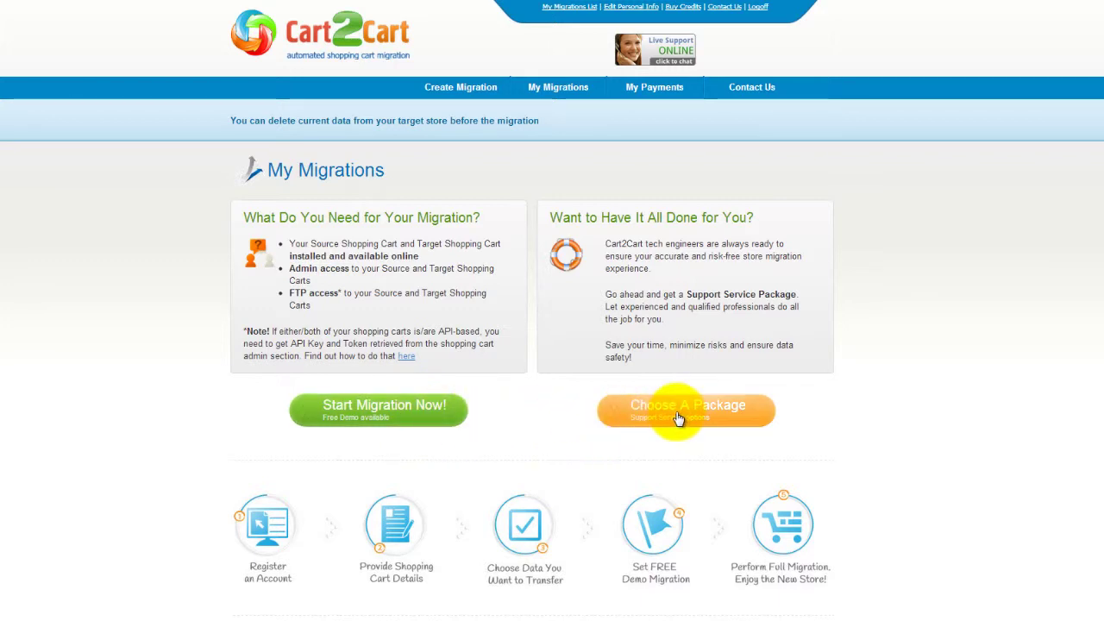
Step: Start a new migration with Zen Cart 1.5.x as the source cart type
left_click(418, 419)
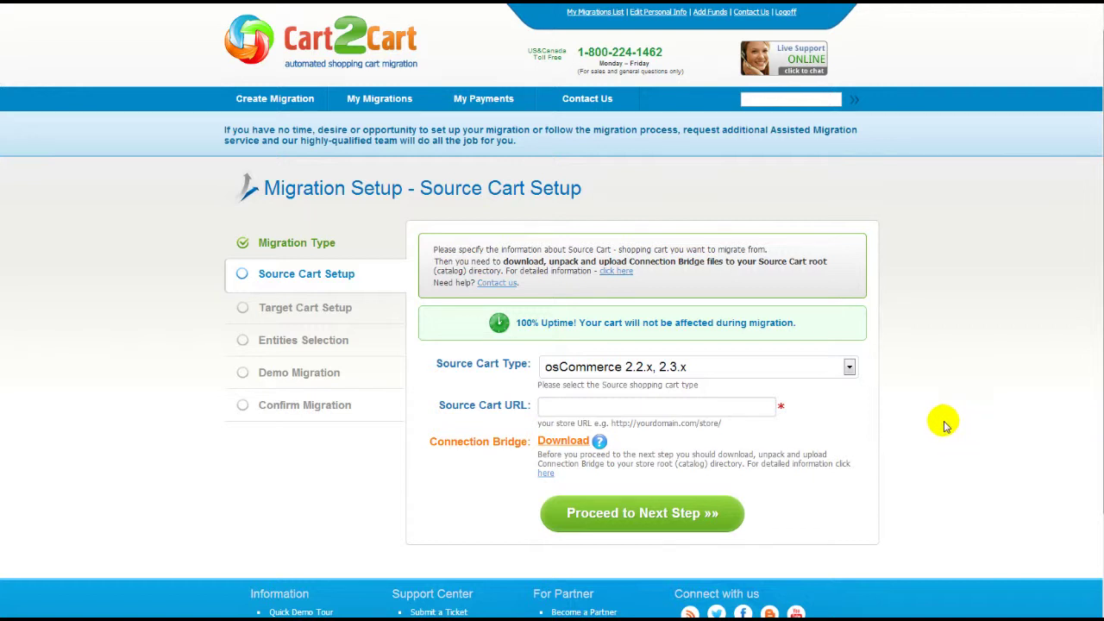
left_click(849, 367)
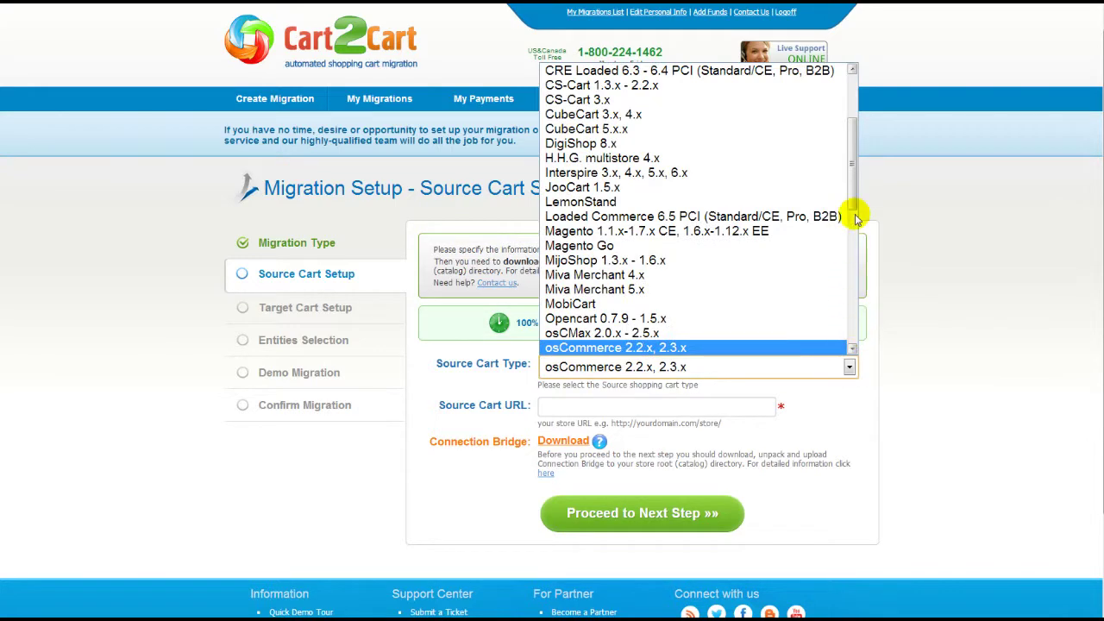
left_click_drag(852, 184, 855, 338)
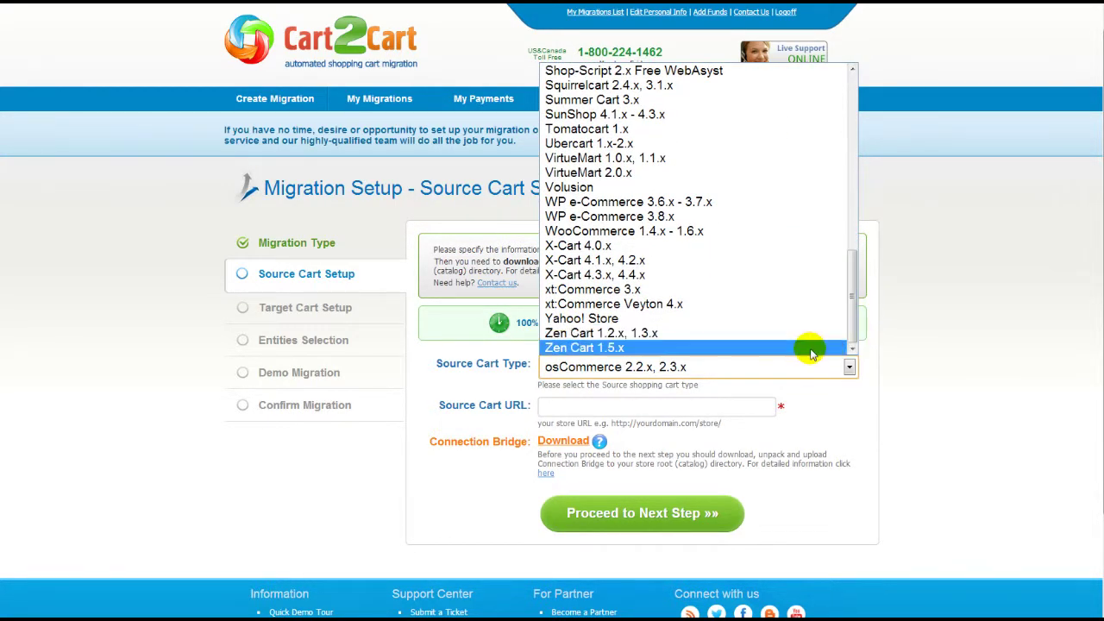
left_click(811, 349)
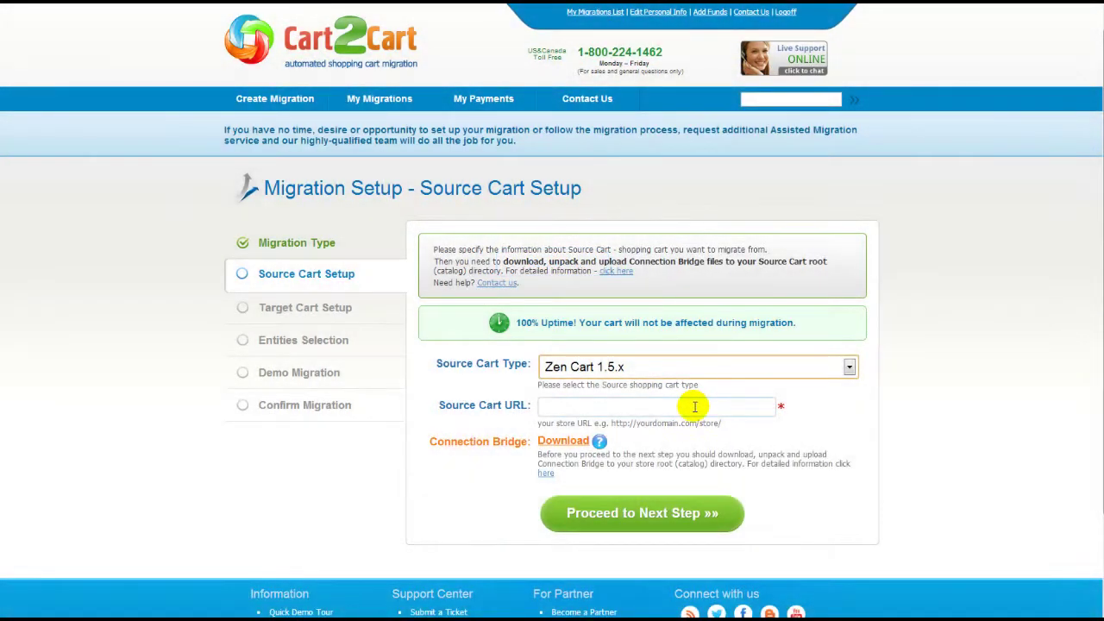
Step: Enter the source store URL and consult the Connection Bridge FAQ
left_click(695, 406)
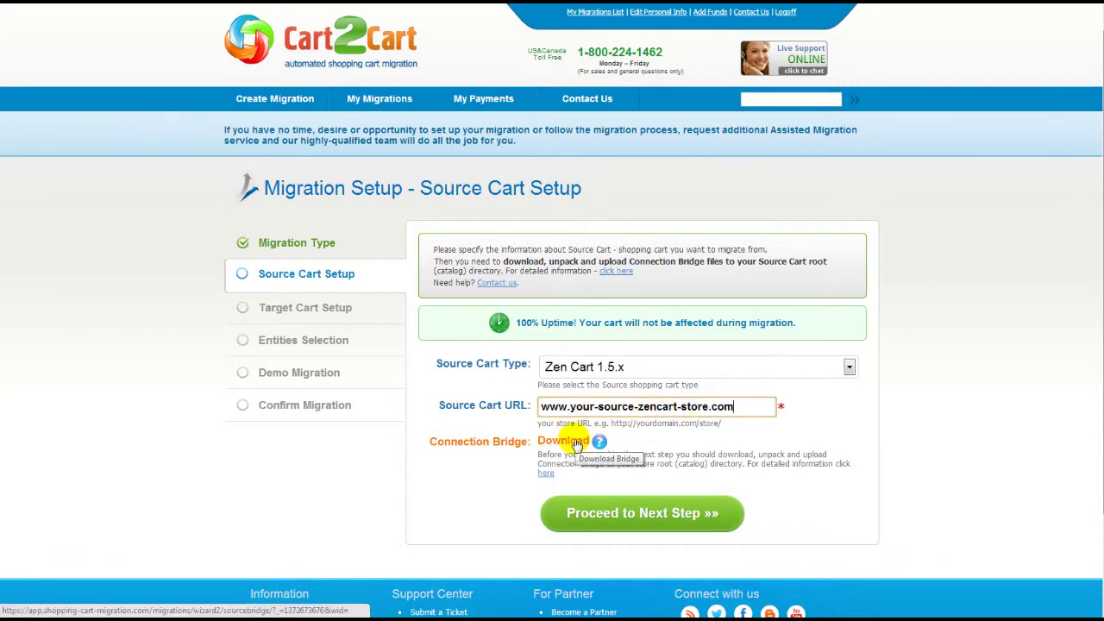
left_click(546, 472)
scroll(552, 310, "down", 5)
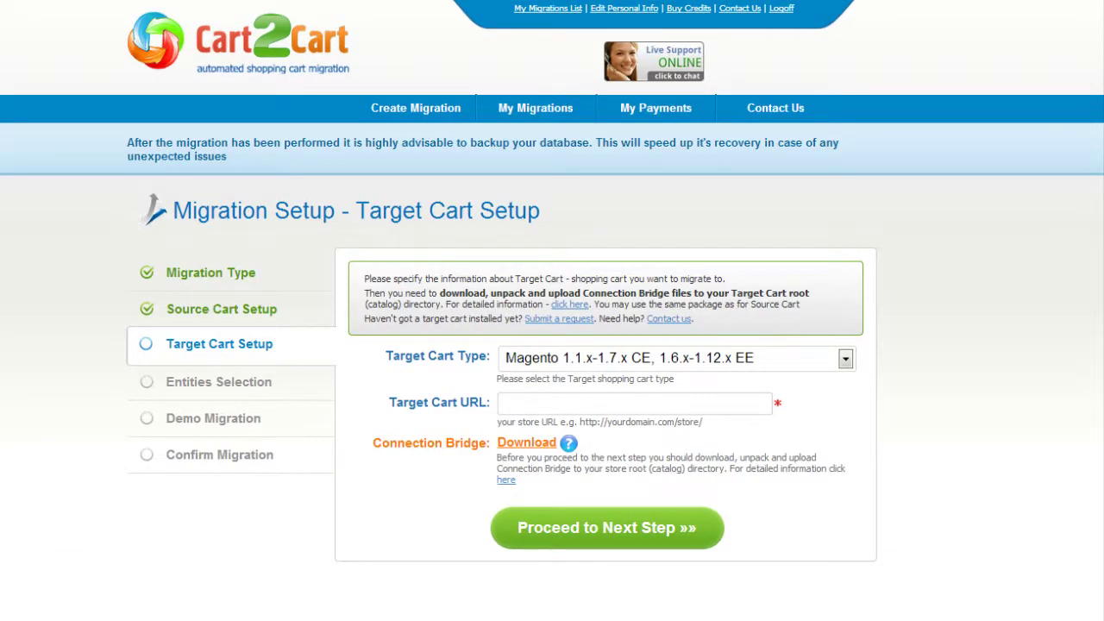
left_click(845, 359)
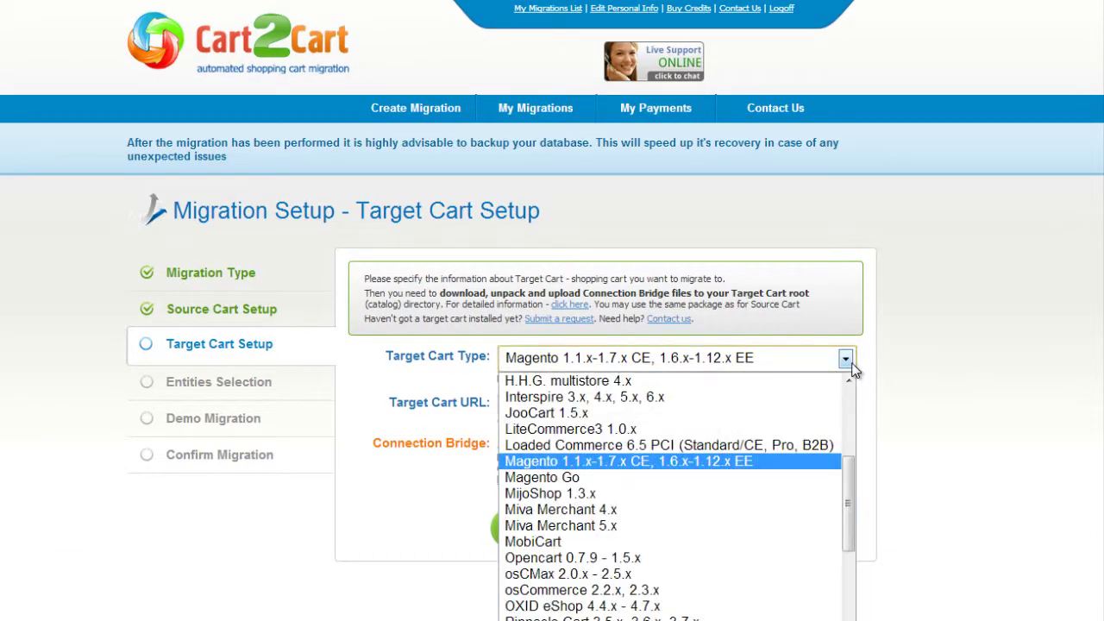
left_click(723, 558)
left_click(726, 406)
type("www.your-current")
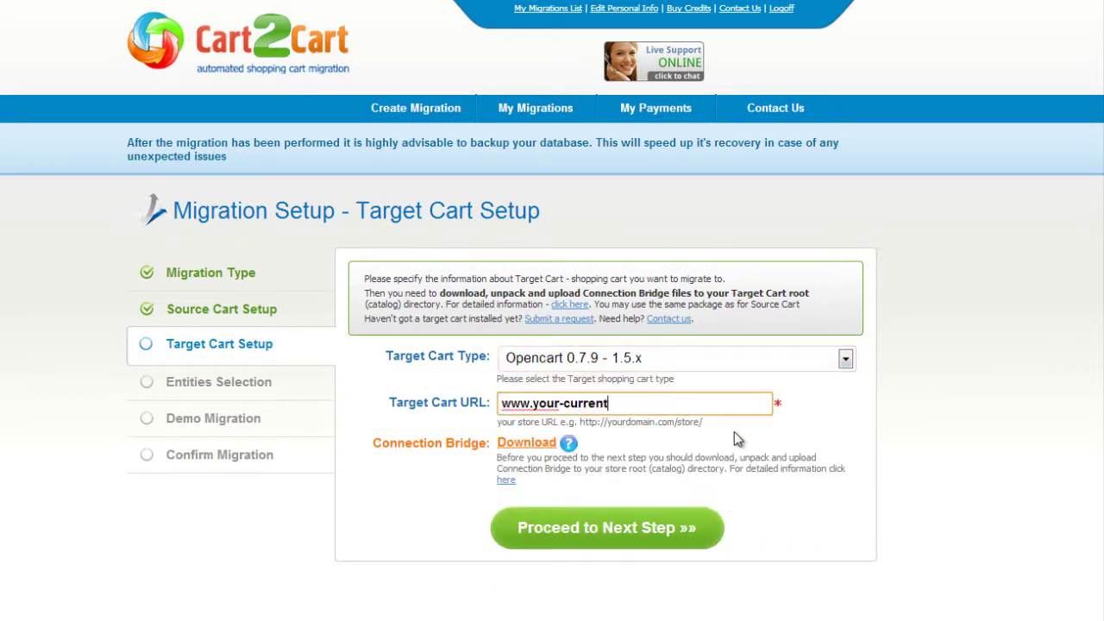
type("-opencart-store.com")
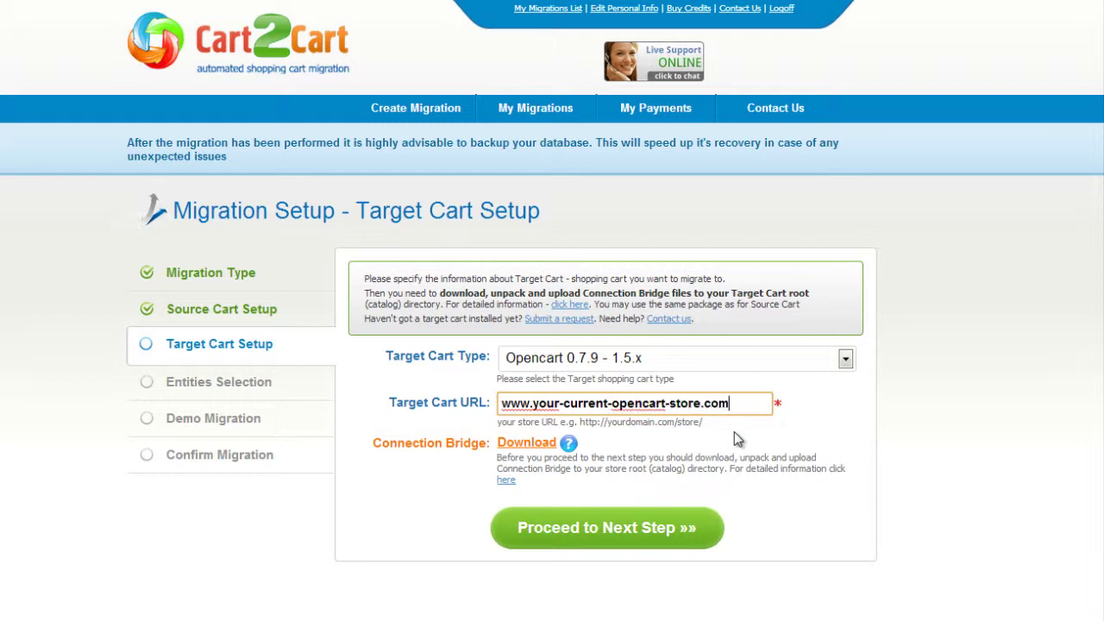
left_click(734, 431)
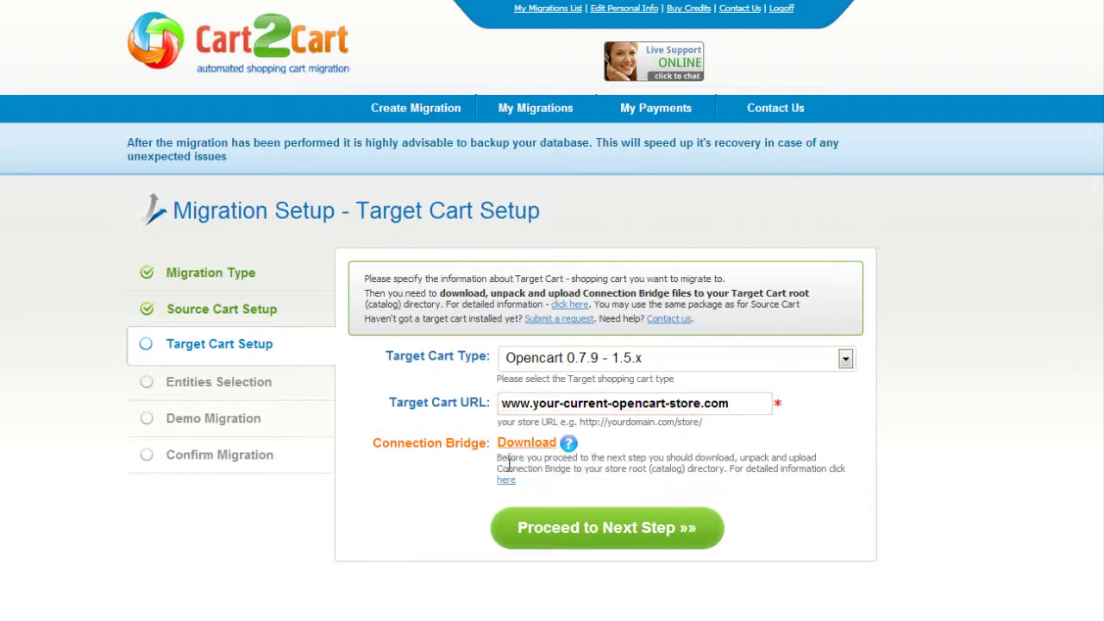
left_click(595, 527)
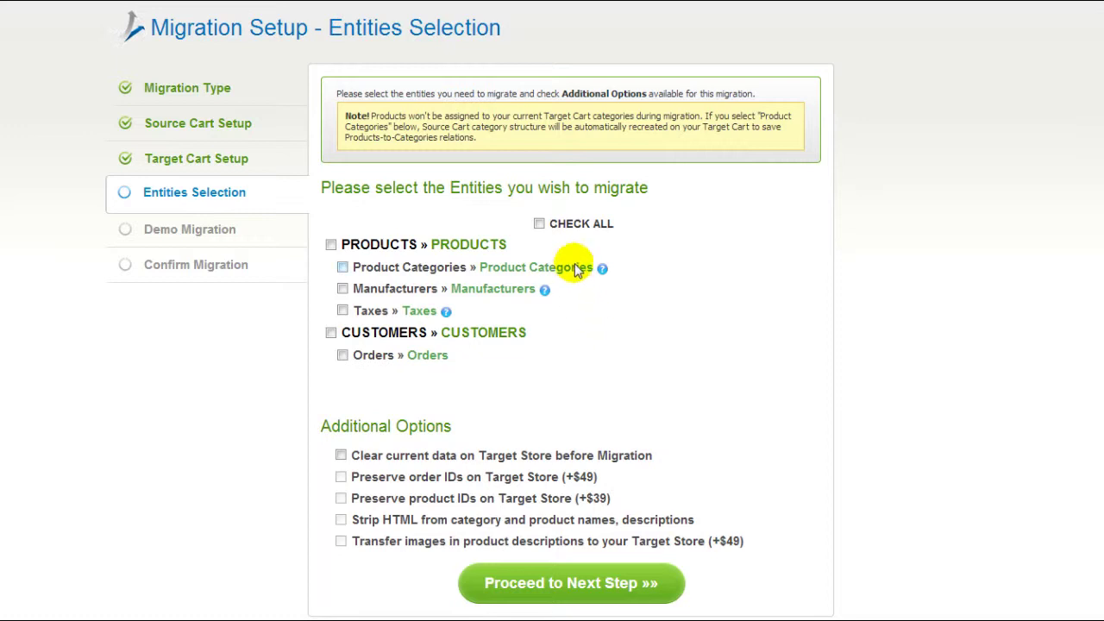
Step: Check all entities for migration and proceed to currency mapping
left_click(540, 226)
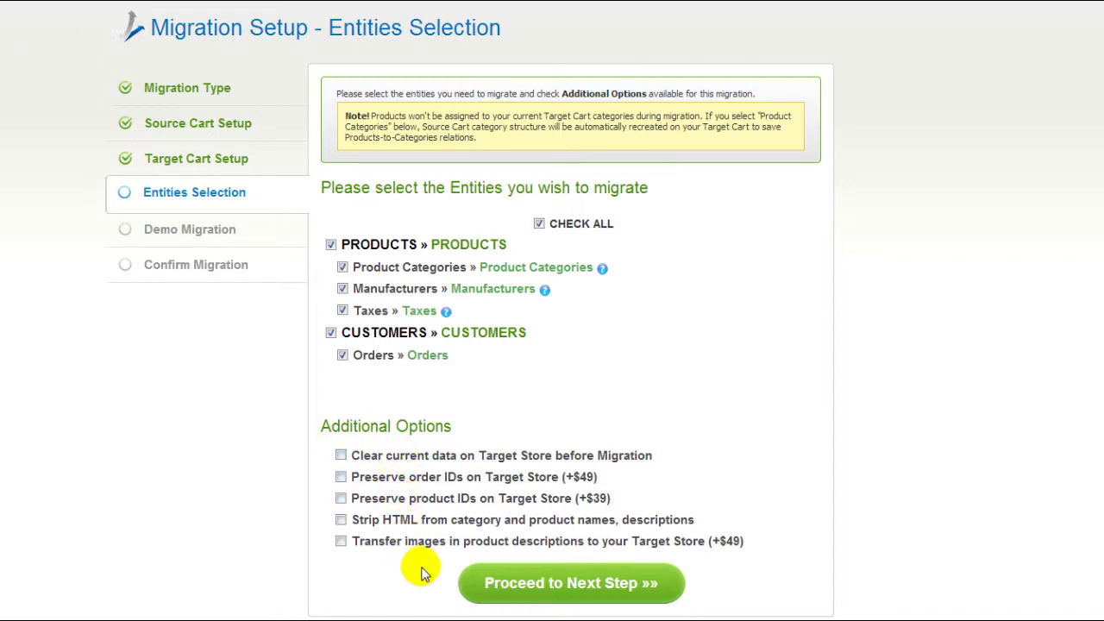
left_click(509, 585)
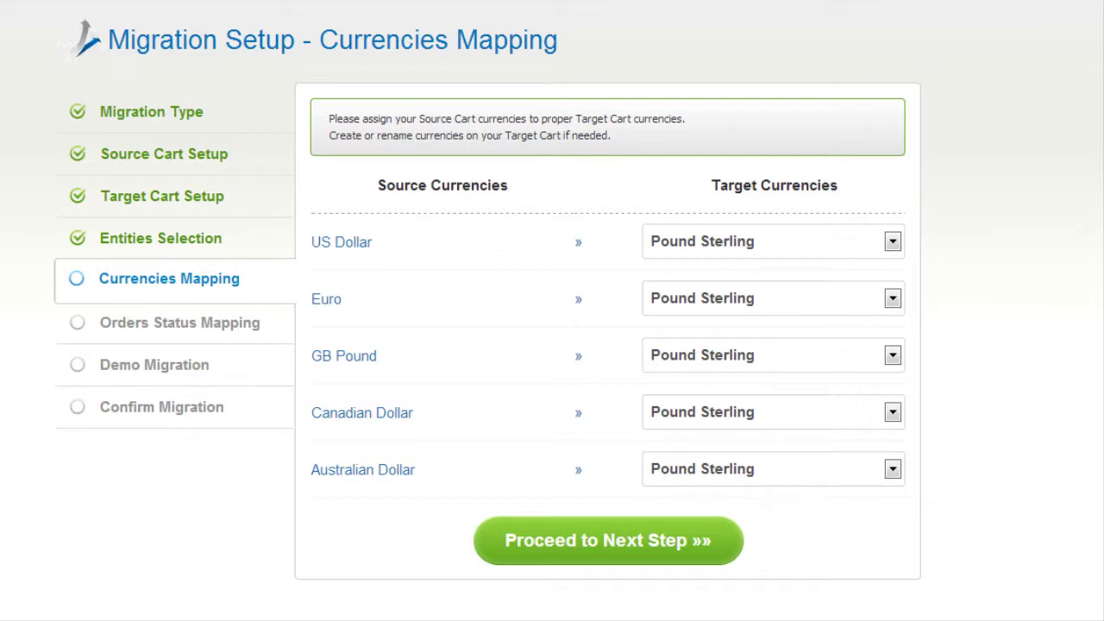
Step: Map US Dollar to US Dollar and Euro to Euro as target currencies
left_click(892, 241)
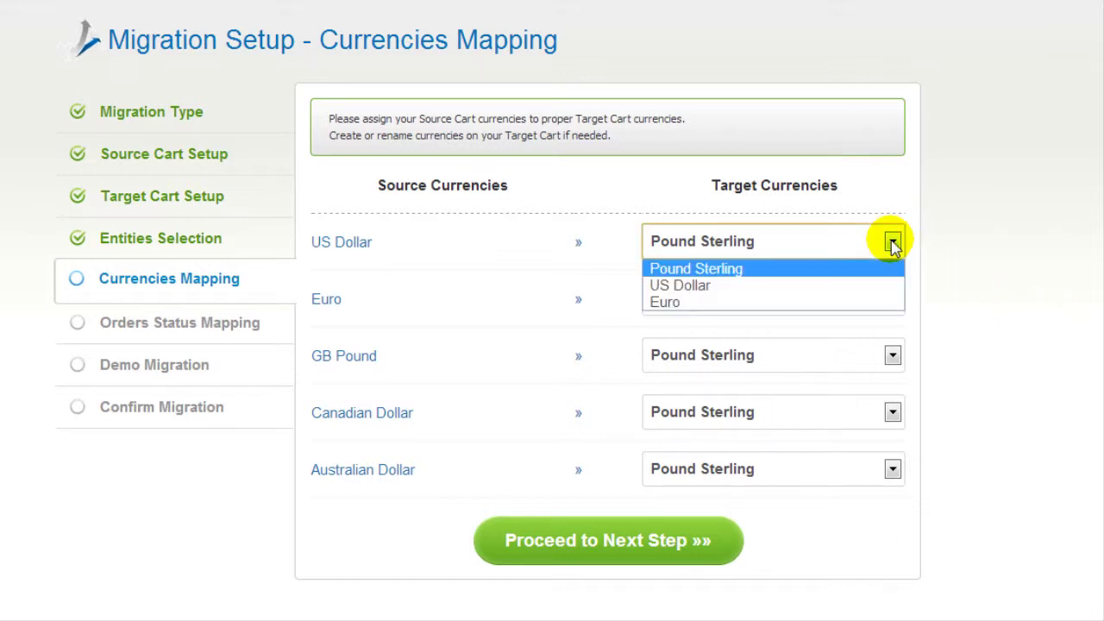
left_click(875, 285)
left_click(875, 299)
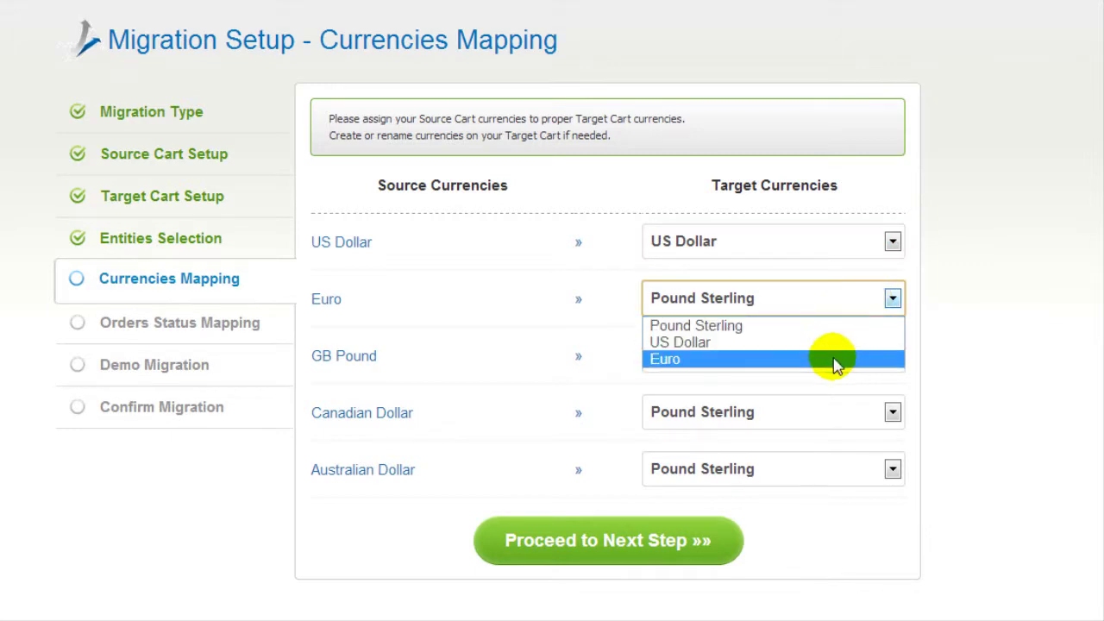
left_click(835, 360)
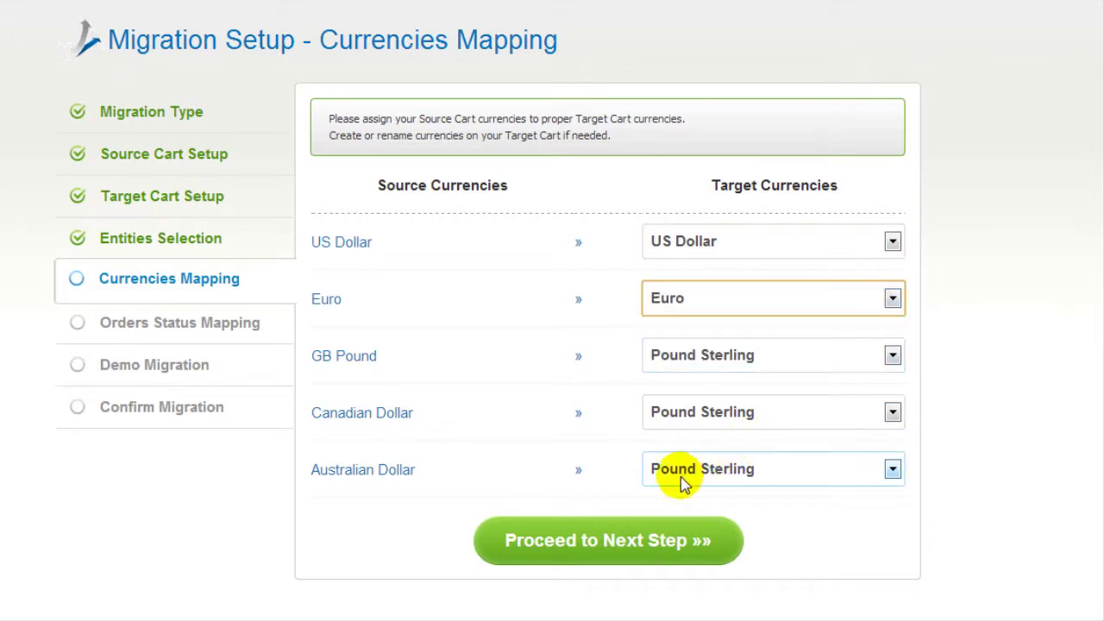
left_click(617, 539)
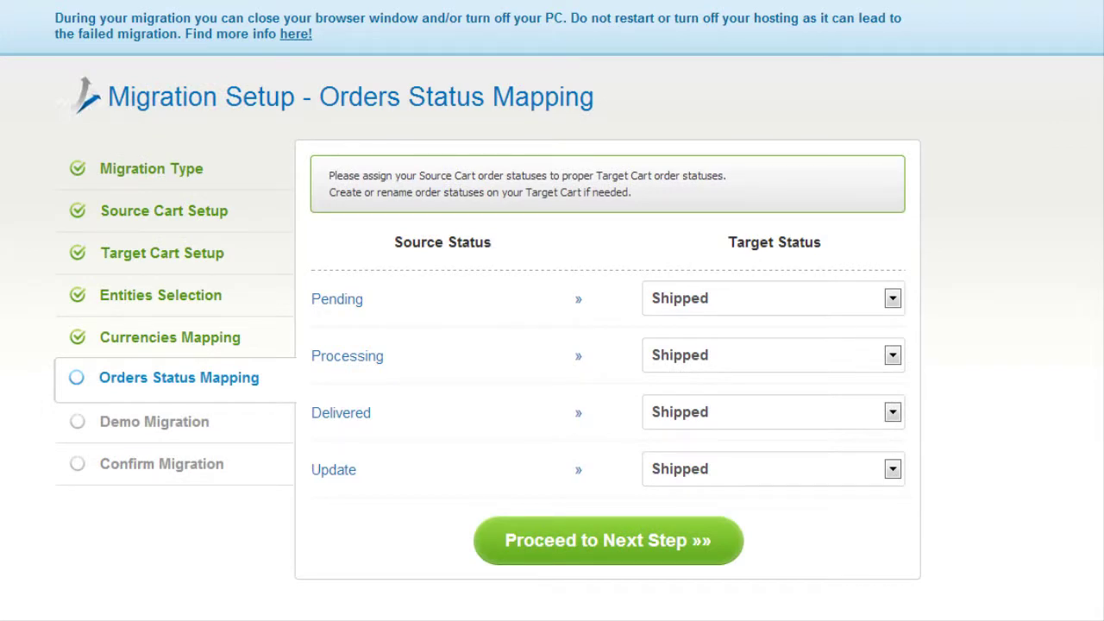
Step: Map the Pending and Processing order statuses to matching target statuses, then proceed to demo migration
left_click(889, 299)
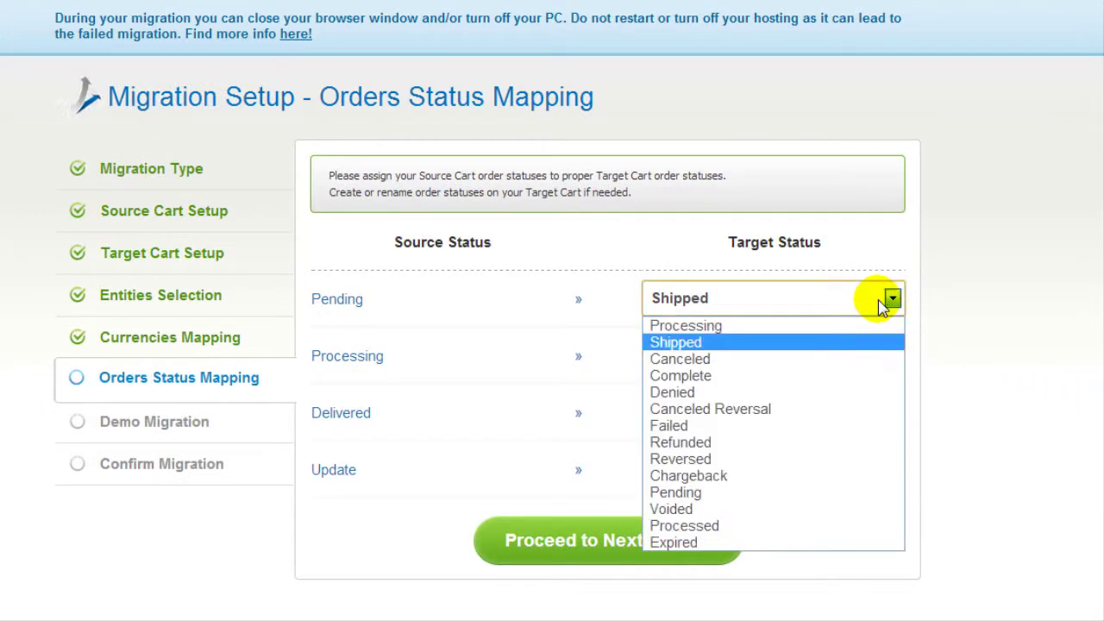
left_click(862, 493)
left_click(845, 360)
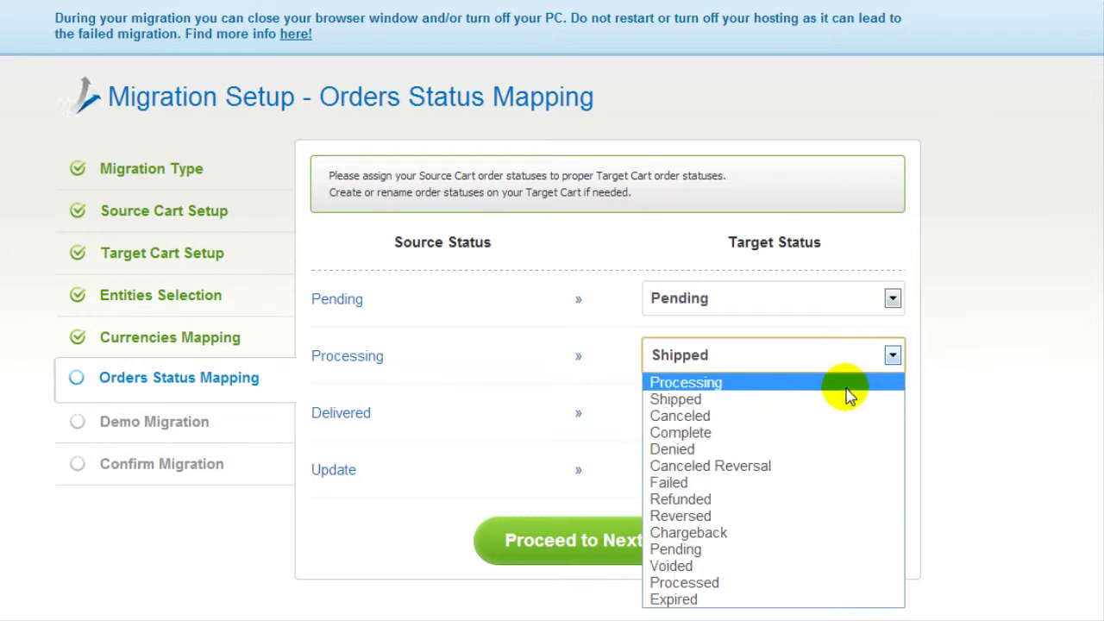
left_click(847, 386)
left_click(552, 538)
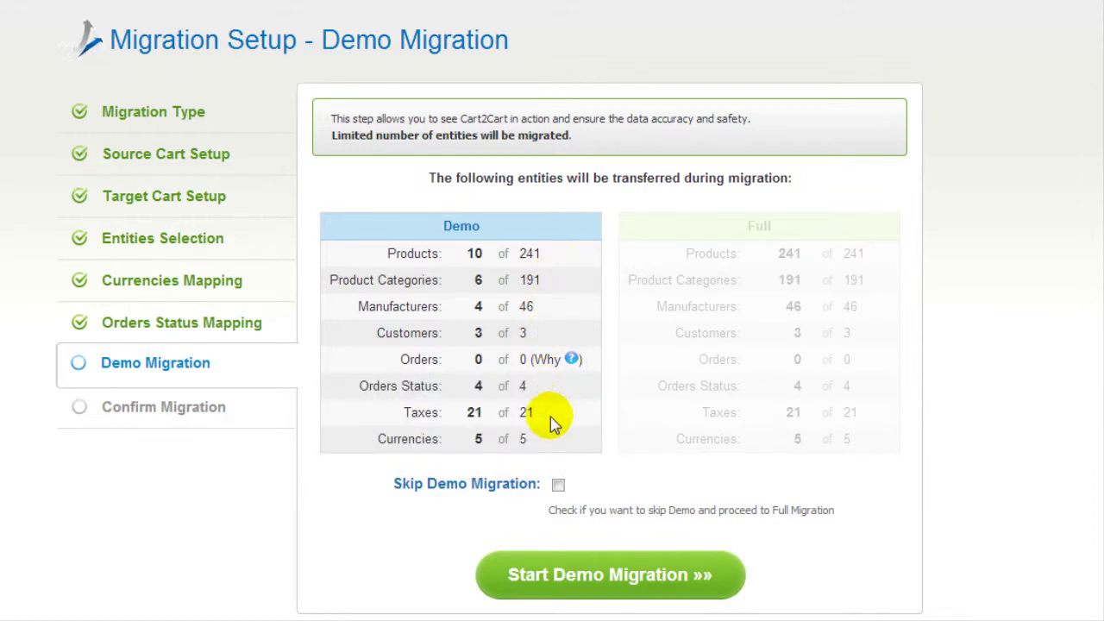
Step: Keep the demo migration enabled and start it
left_click(559, 486)
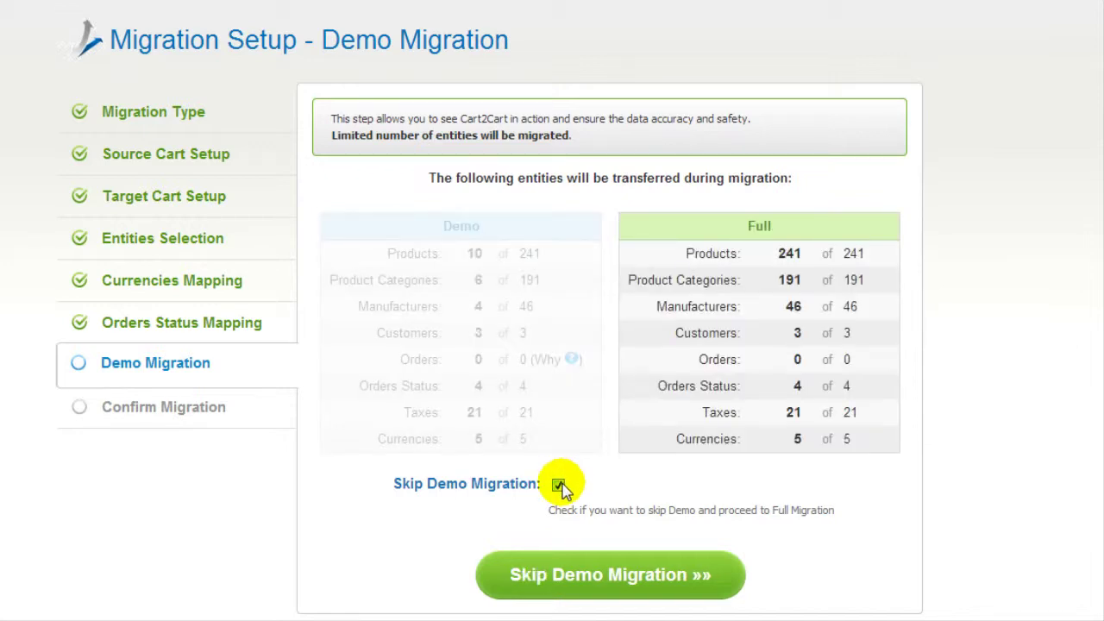
left_click(559, 486)
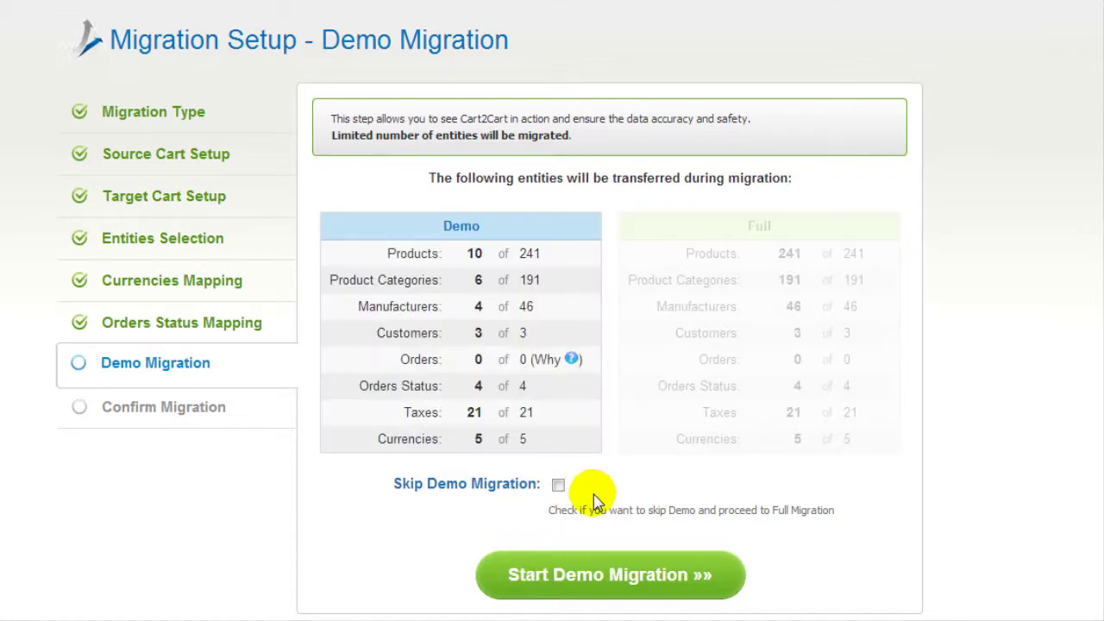
left_click(581, 574)
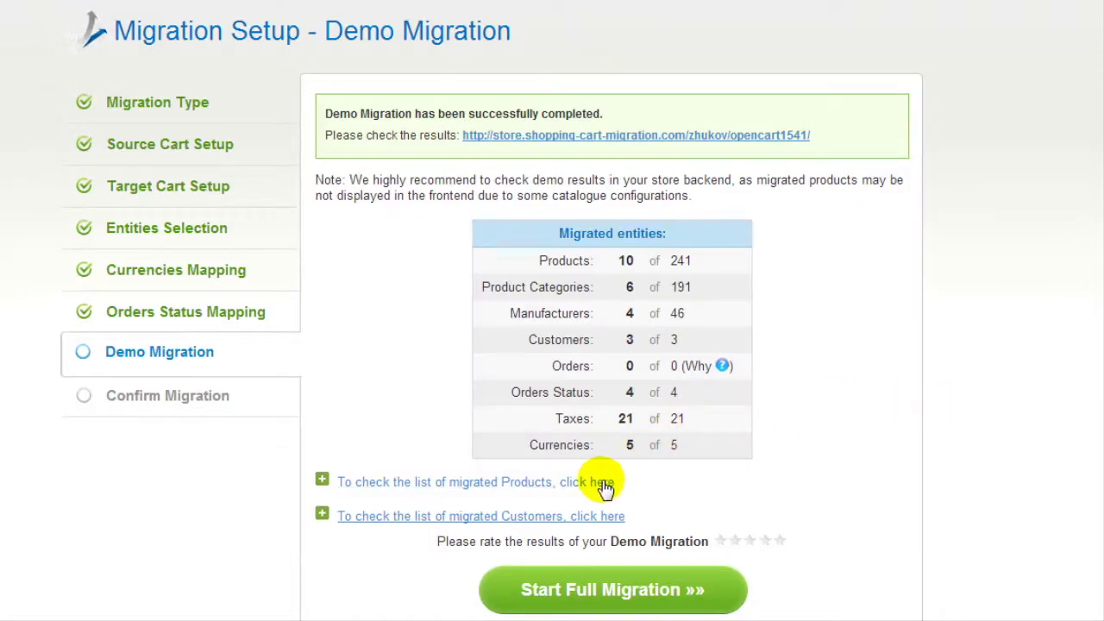
Step: Review the list of products migrated in the demo
left_click(604, 488)
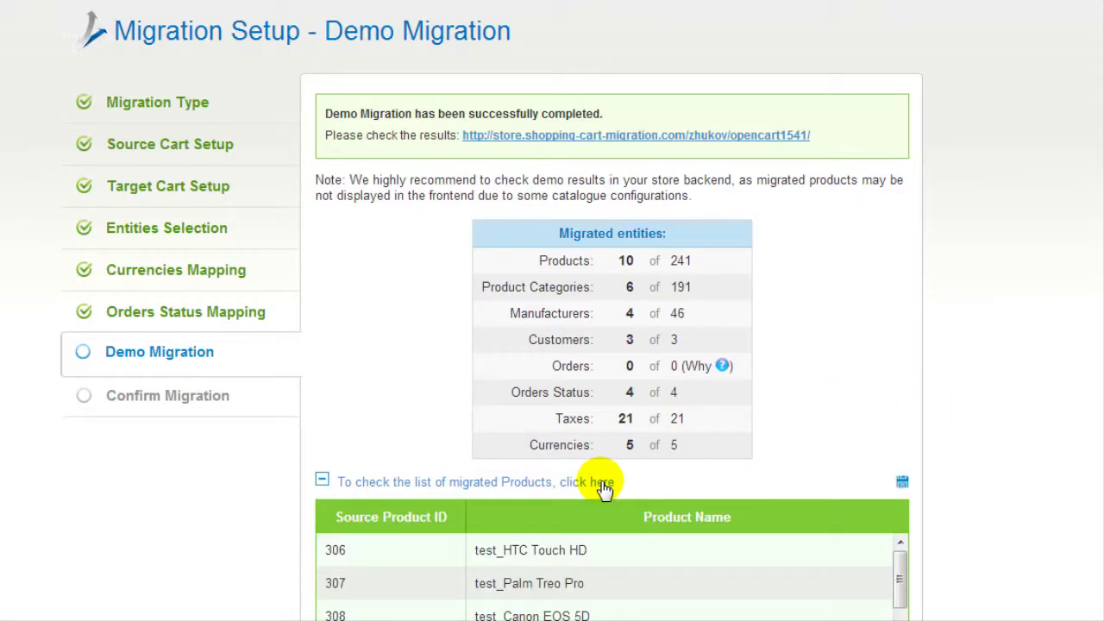
scroll(957, 424, "down", 2)
left_click_drag(903, 390, 902, 468)
scroll(967, 402, "up", 1)
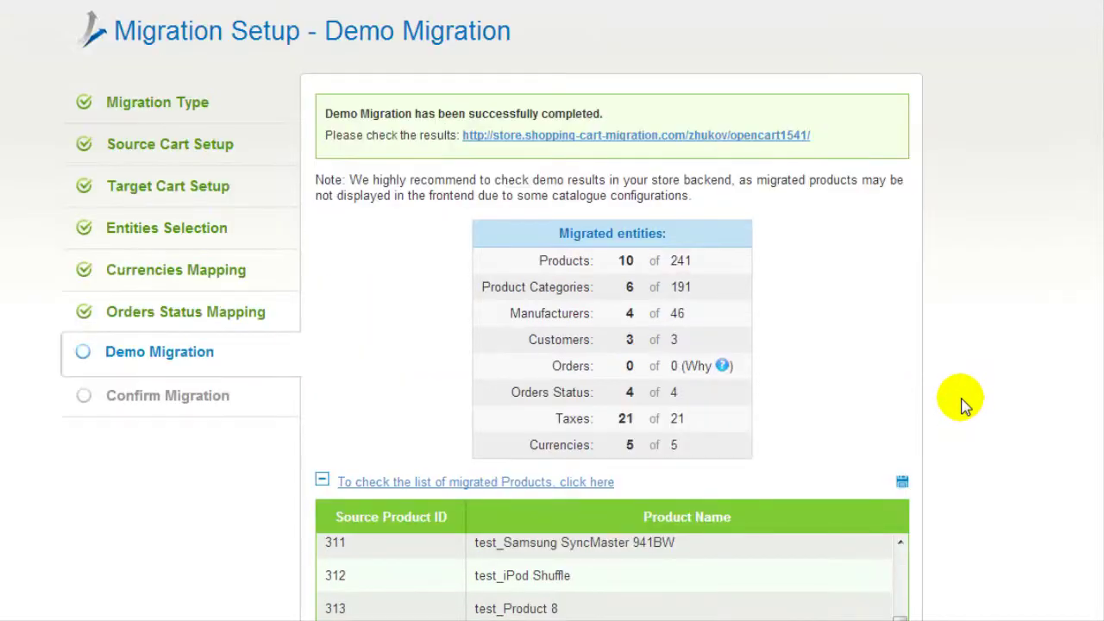
Step: Check the migrated OpenCart store and rate the demo migration five stars
left_click(713, 38)
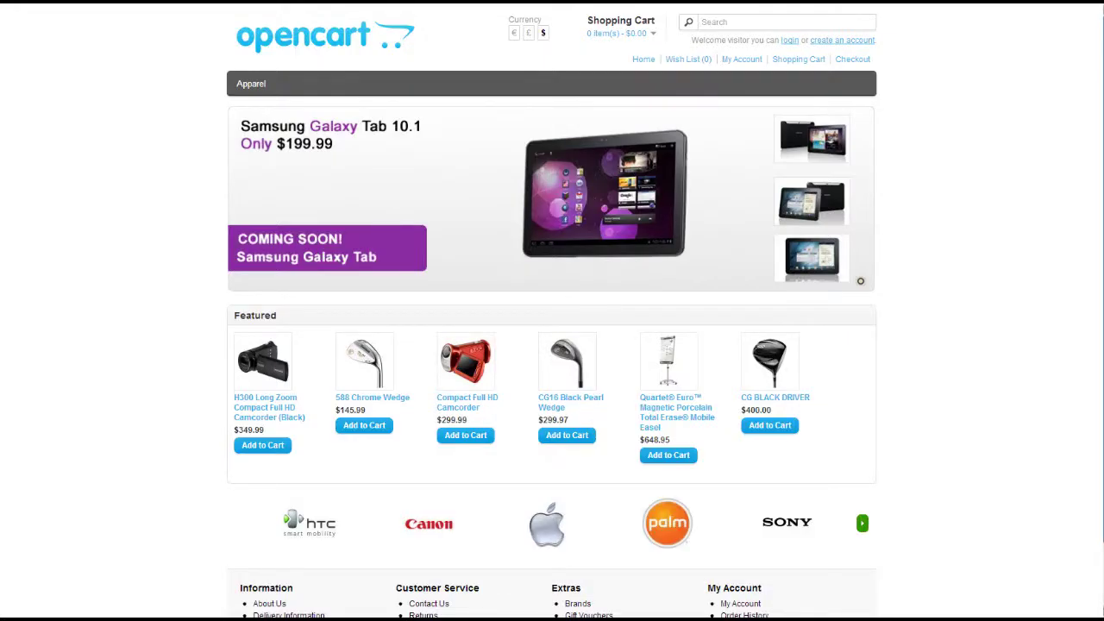
scroll(552, 311, "down", 1)
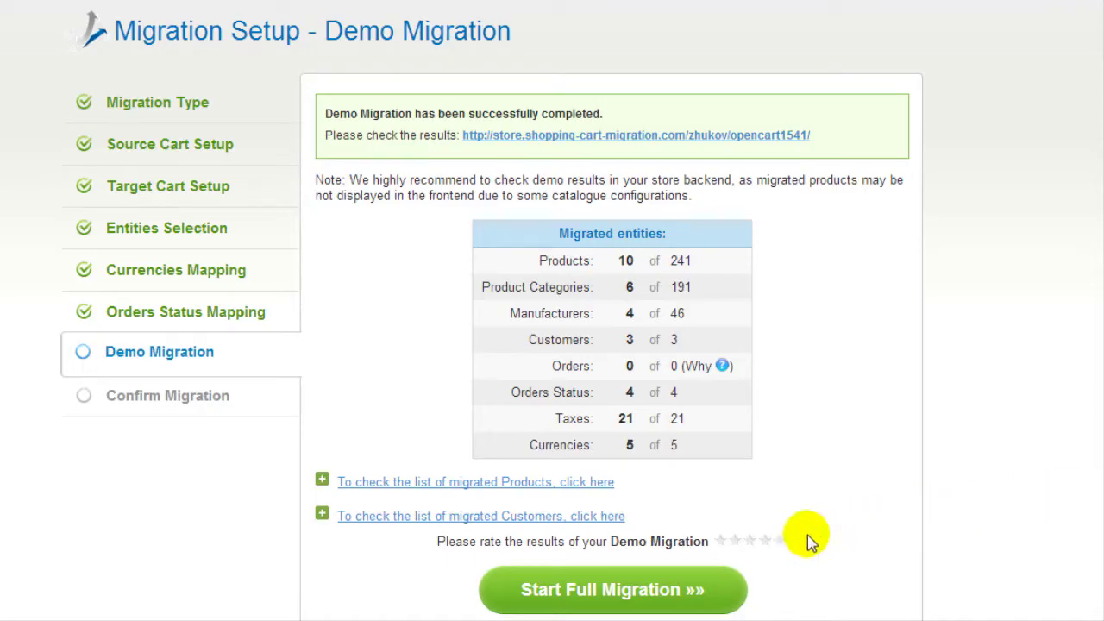
left_click(779, 539)
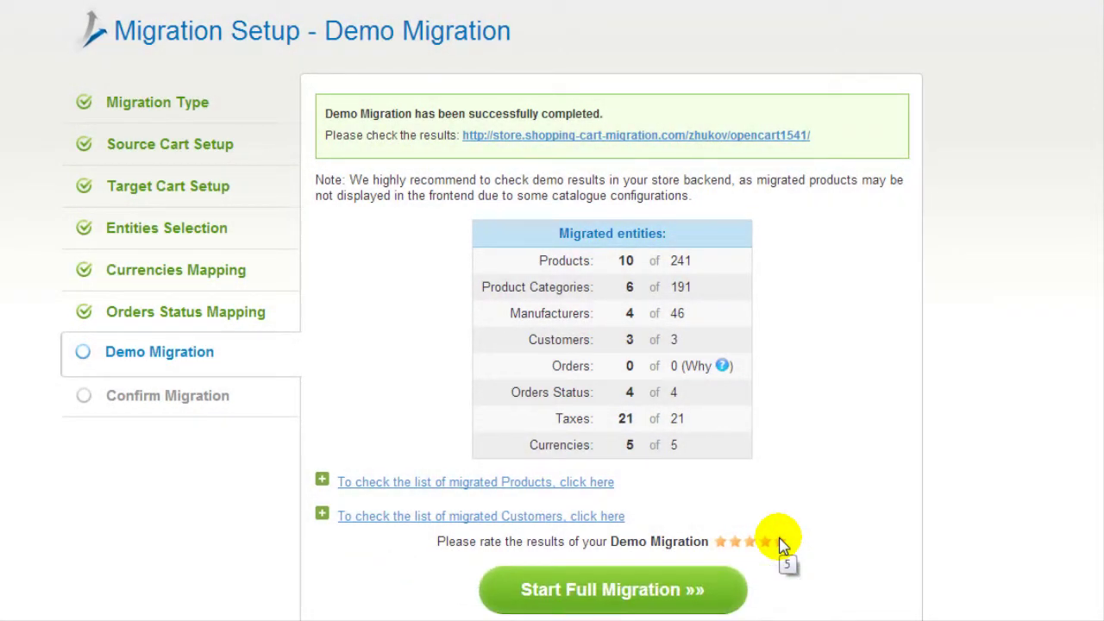
Step: Start the full migration of 511 entities for $49.00 without a discount coupon
left_click(640, 592)
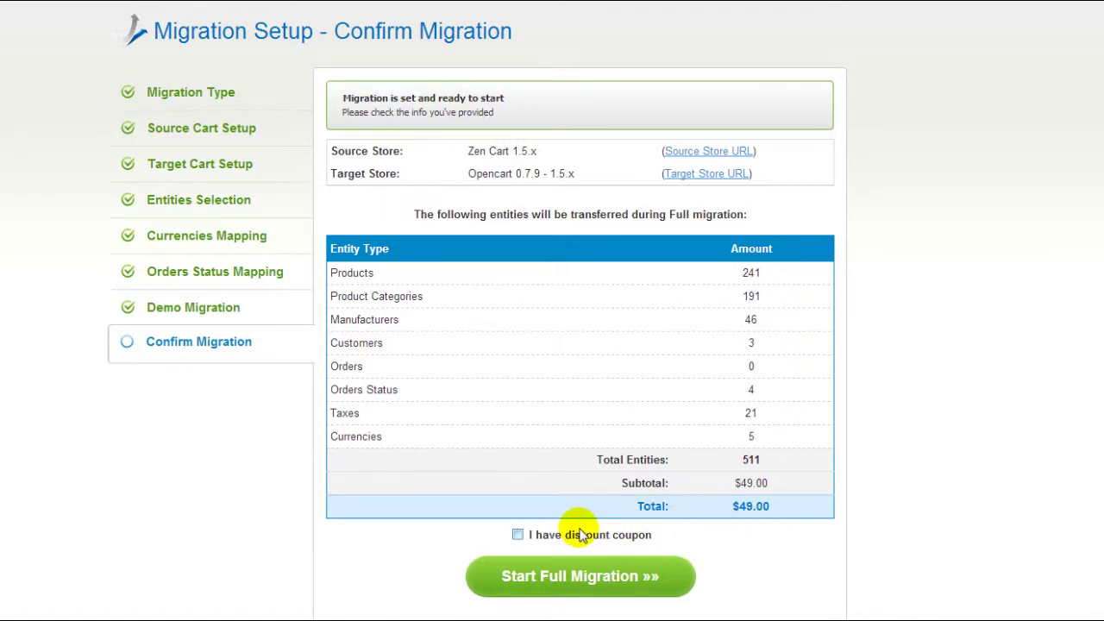
left_click(517, 535)
left_click(569, 574)
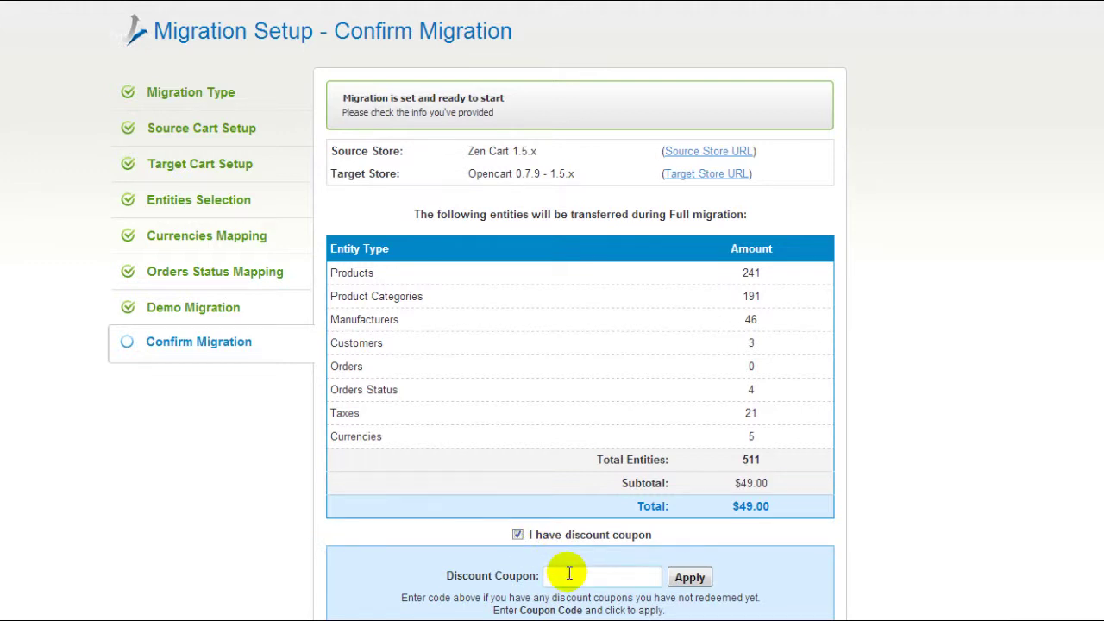
left_click(518, 534)
left_click(541, 576)
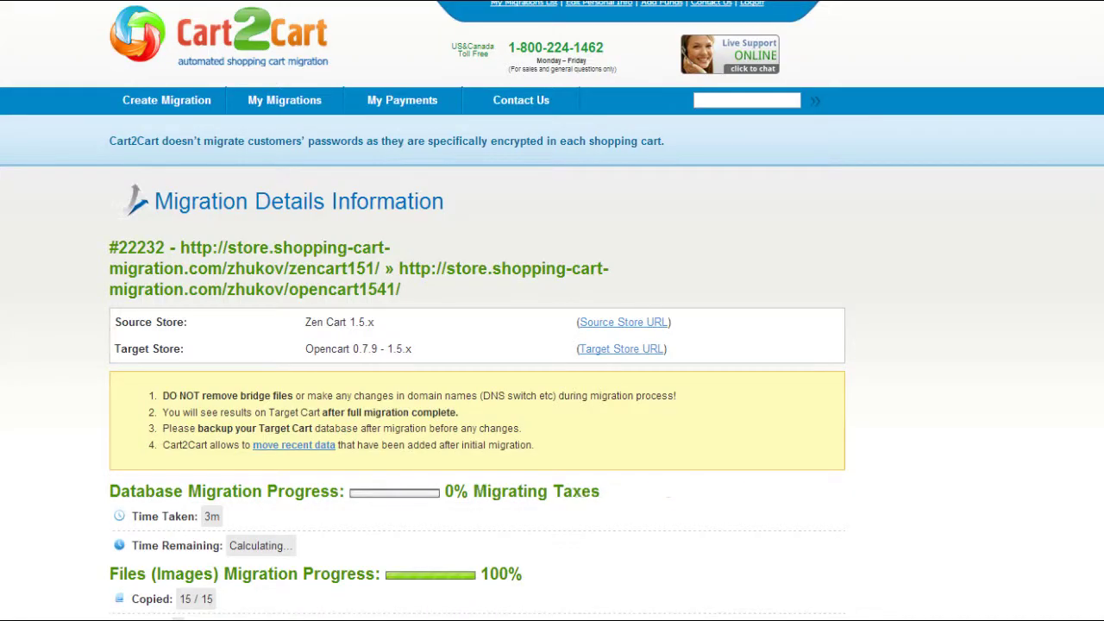